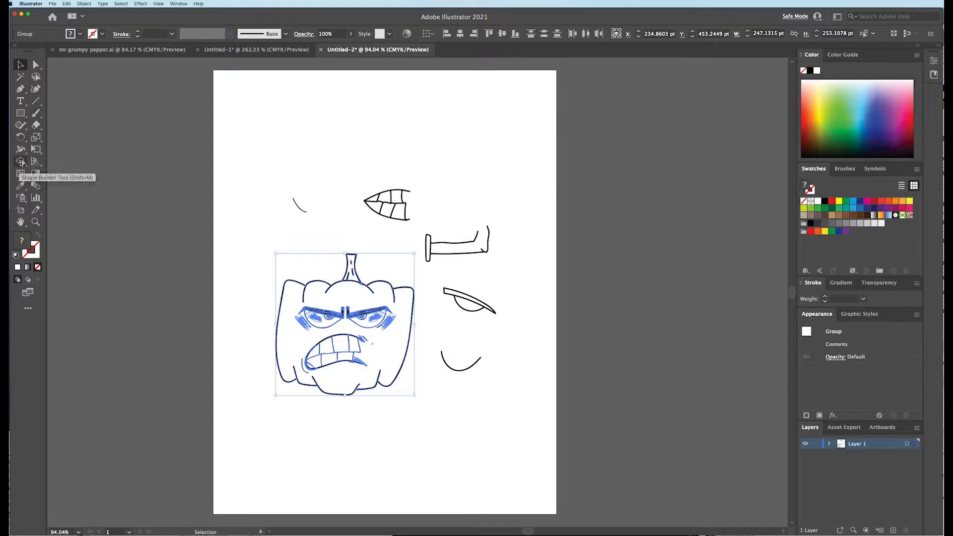
# Build the pumpkin's stem and body as separate closed regions with the Shape Builder tool, then deselect the artwork
pyautogui.click(20, 162)
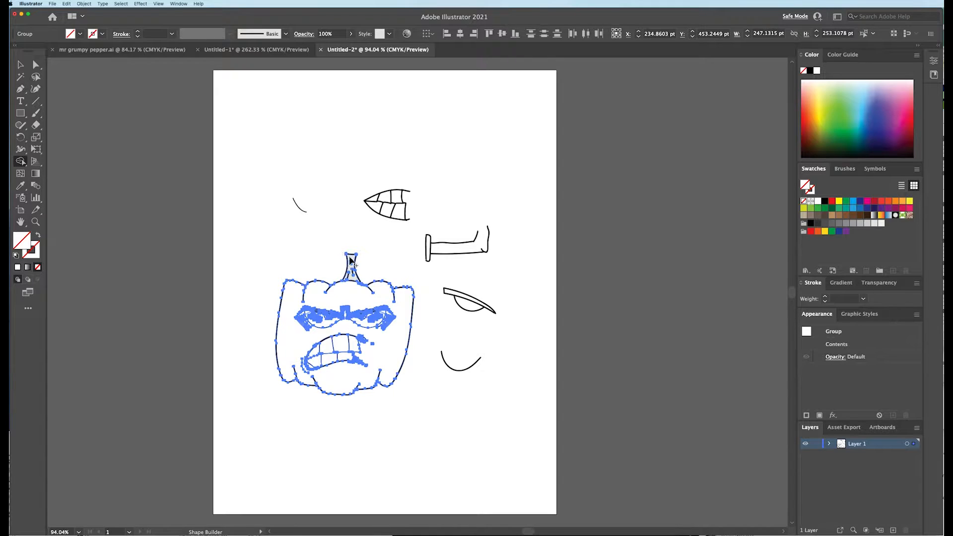
pyautogui.click(351, 260)
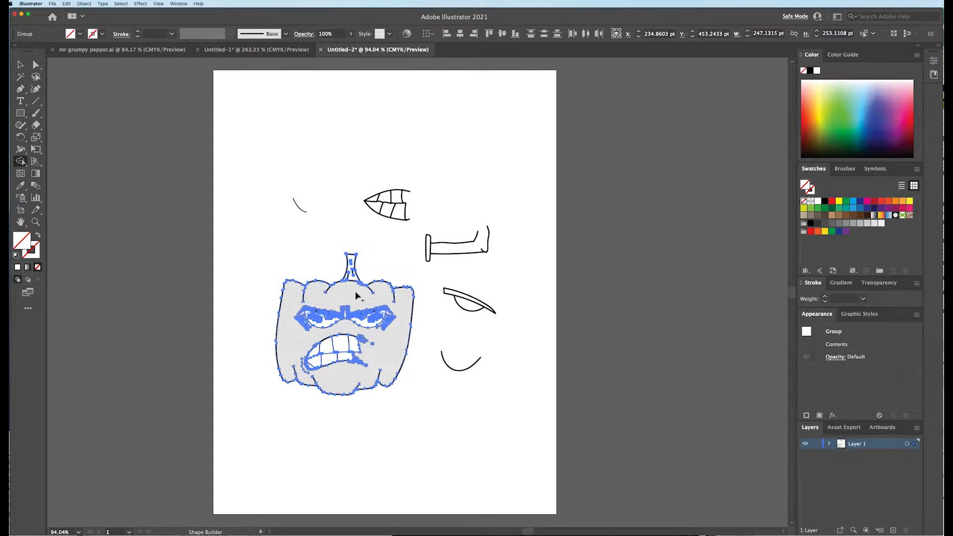
pyautogui.click(346, 324)
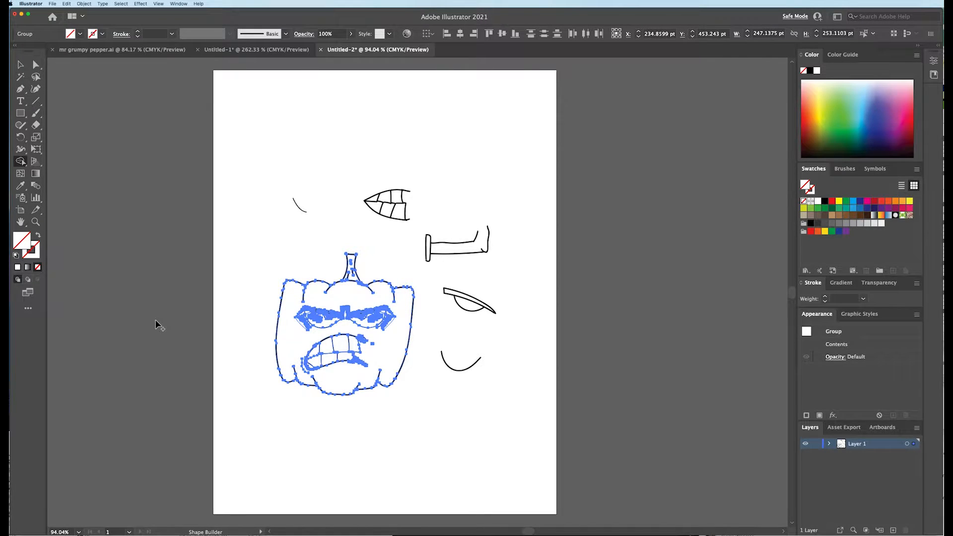
pyautogui.press('v')
pyautogui.click(173, 320)
# Select the body outline and the stem in turn to pick up the stem's black fill as the current fill
pyautogui.press('z')
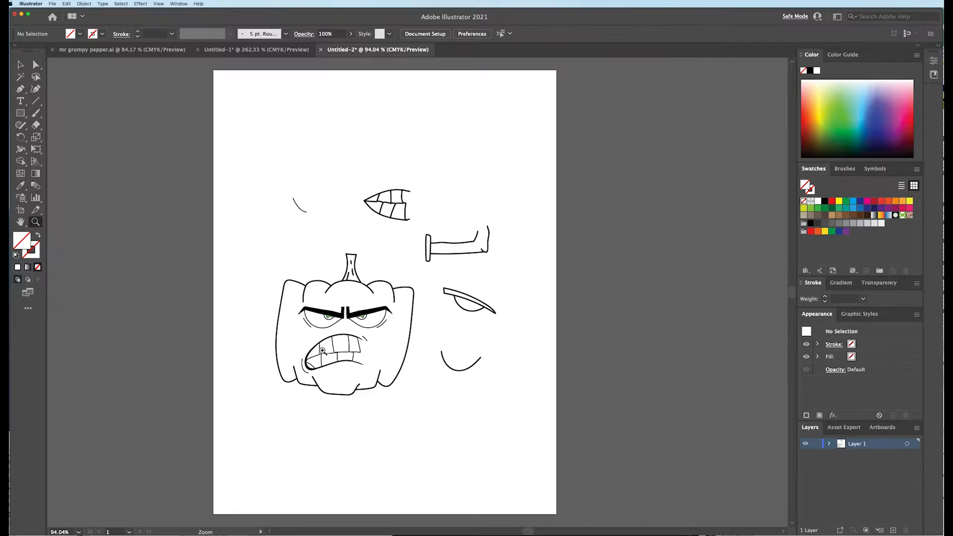
pyautogui.moveTo(322, 347); pyautogui.dragTo(388, 345)
pyautogui.press('v')
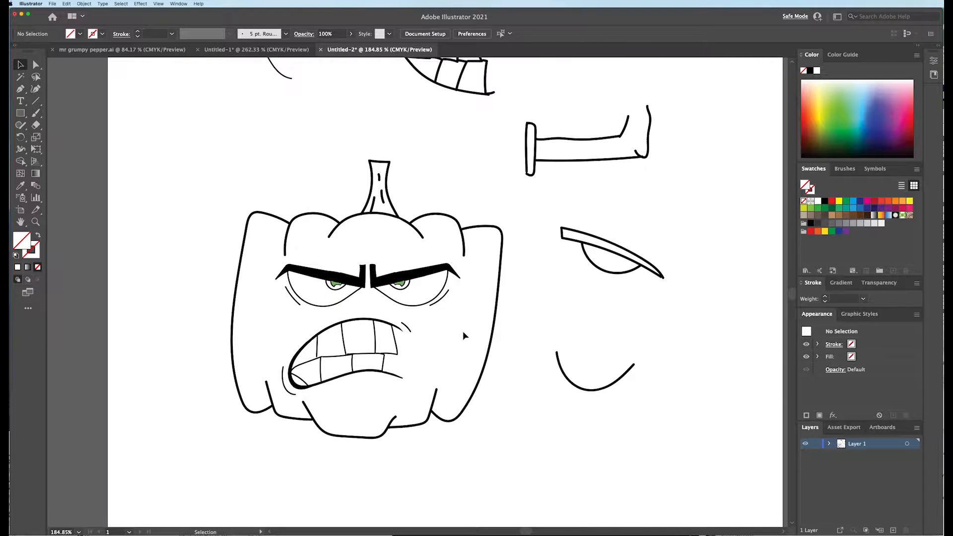
pyautogui.click(494, 335)
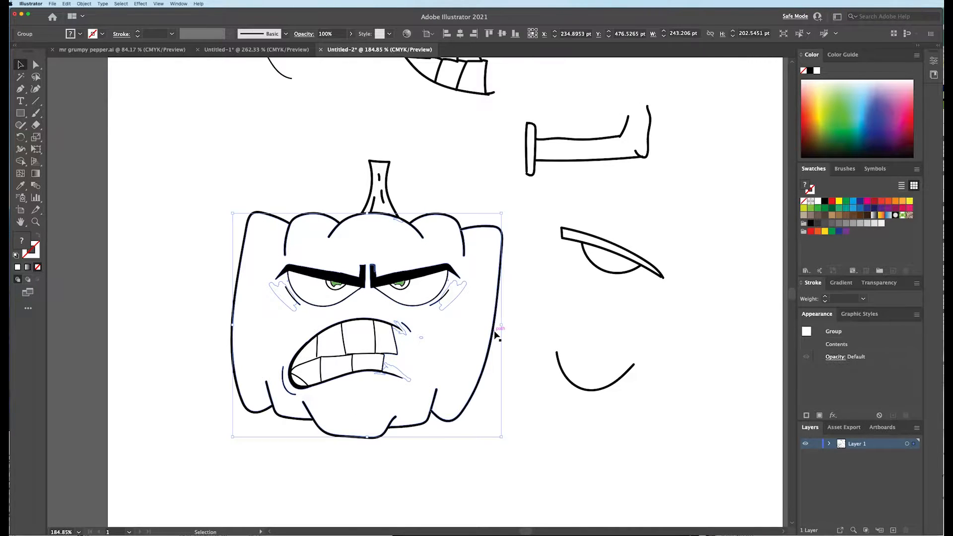
pyautogui.click(386, 162)
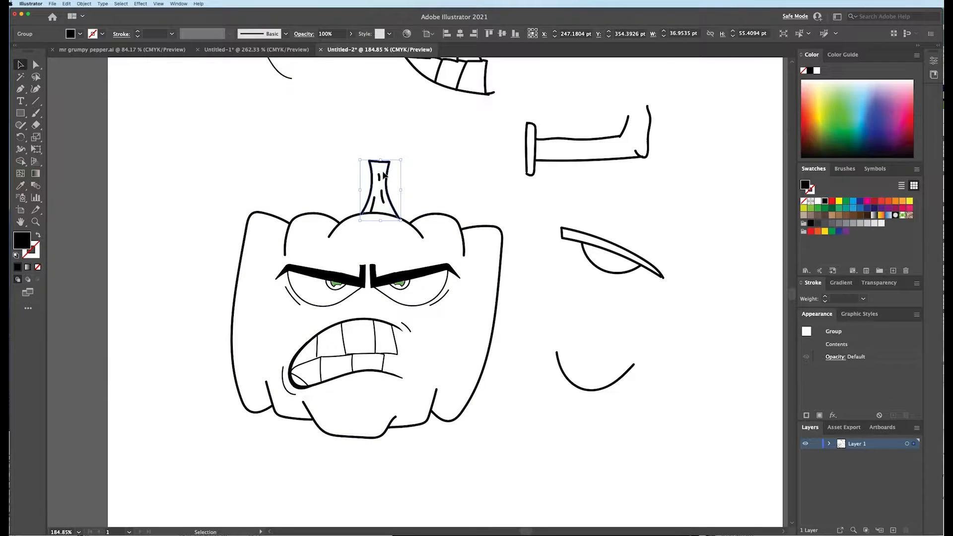
pyautogui.click(403, 174)
# Select the whole pumpkin and fill the enclosed areas of both eyes with black using the Shape Builder tool
pyautogui.press('z')
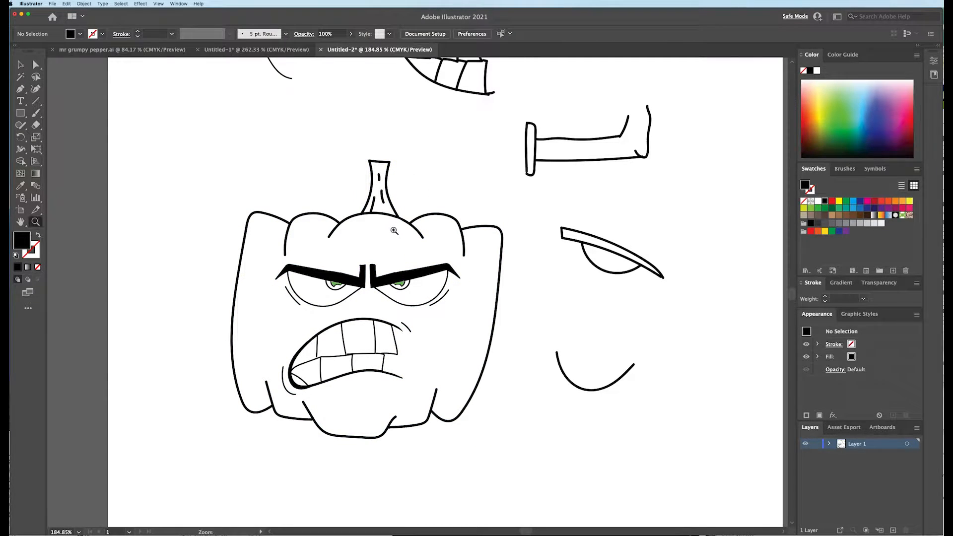
pyautogui.click(411, 226)
pyautogui.press('v')
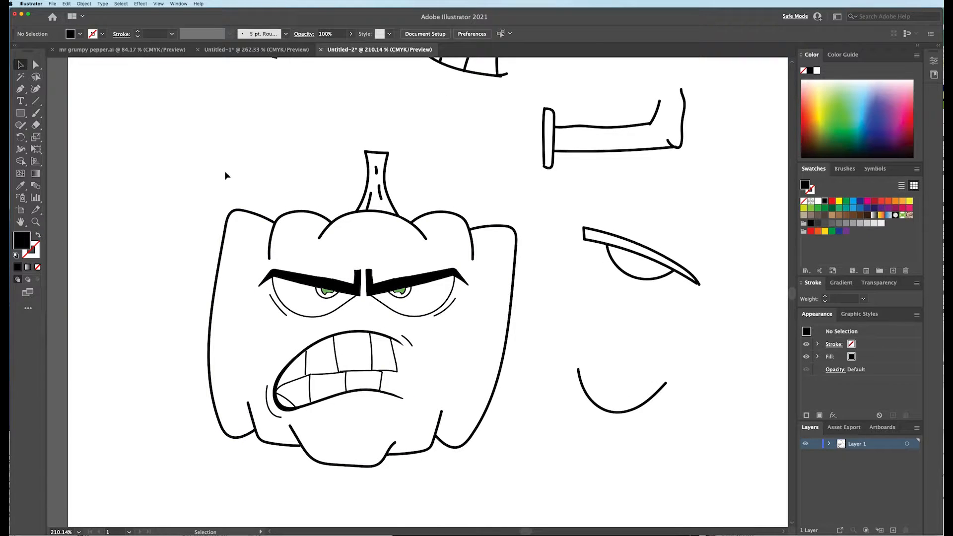
pyautogui.moveTo(538, 489); pyautogui.dragTo(534, 486)
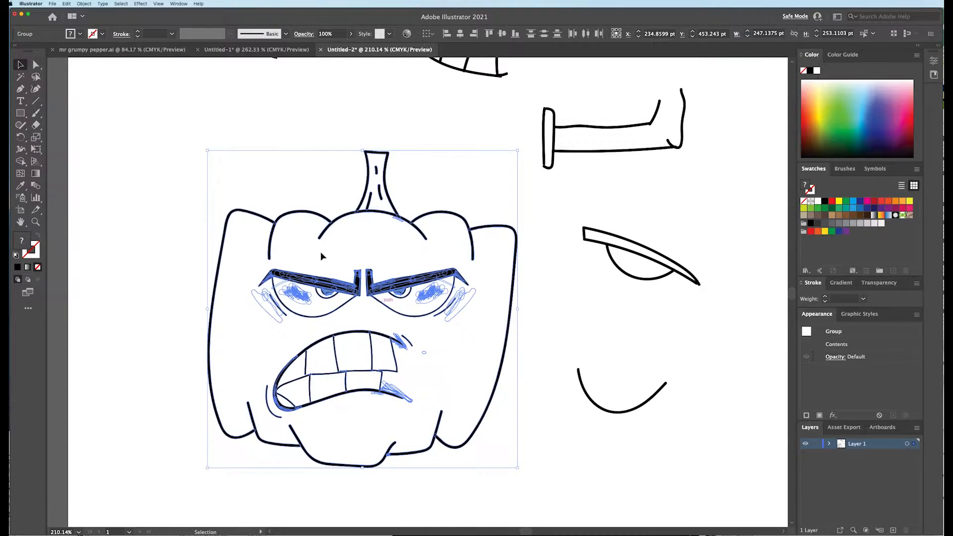
pyautogui.click(20, 161)
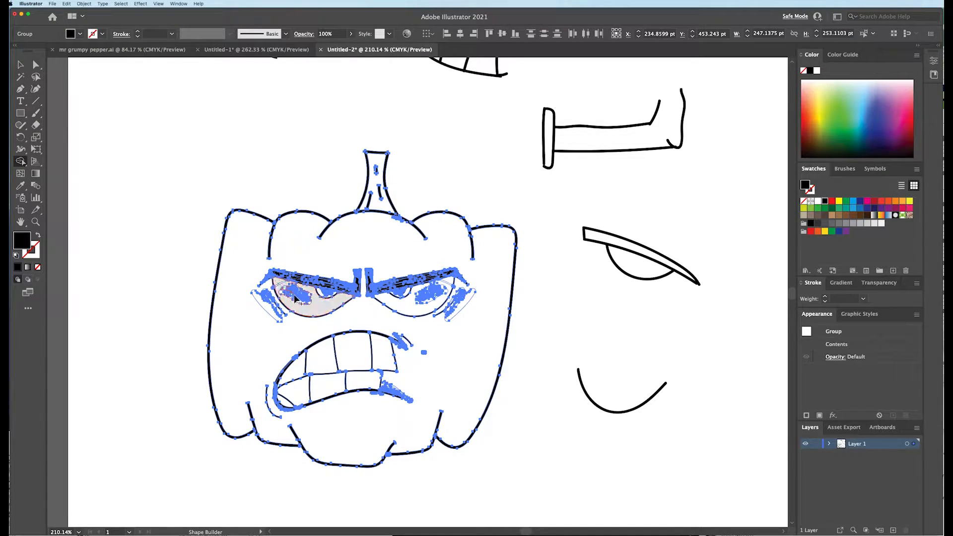
pyautogui.moveTo(287, 289)
pyautogui.mouseDown()
pyautogui.moveTo(307, 293)
pyautogui.moveTo(291, 292)
pyautogui.moveTo(315, 301)
pyautogui.moveTo(285, 289)
pyautogui.moveTo(318, 309)
pyautogui.mouseUp()
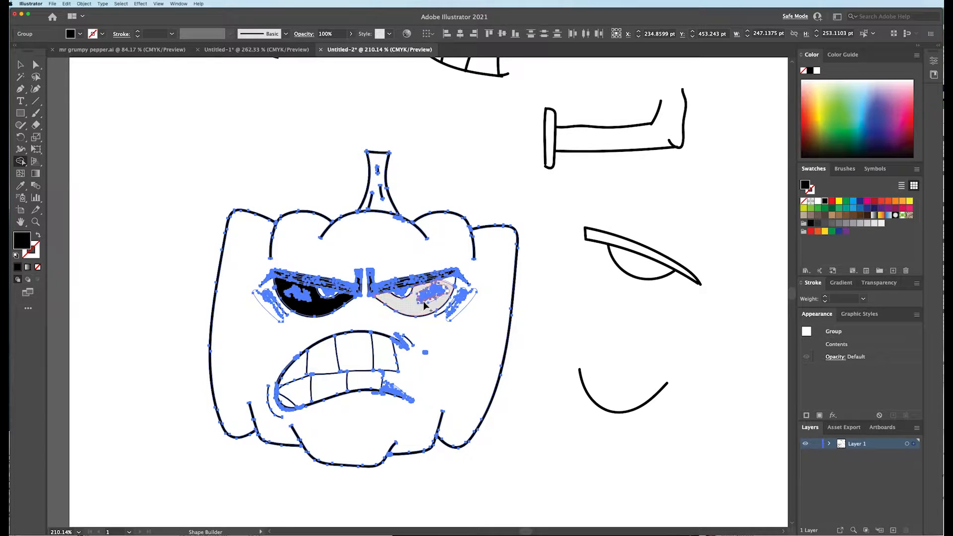
pyautogui.moveTo(422, 300)
pyautogui.mouseDown()
pyautogui.moveTo(446, 284)
pyautogui.moveTo(449, 292)
pyautogui.moveTo(421, 304)
pyautogui.mouseUp()
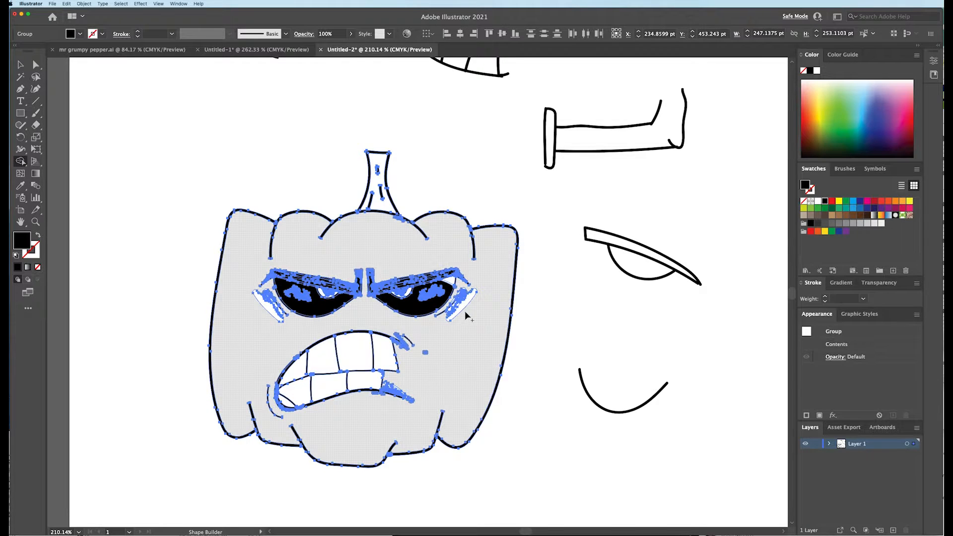
pyautogui.moveTo(454, 281); pyautogui.dragTo(431, 298)
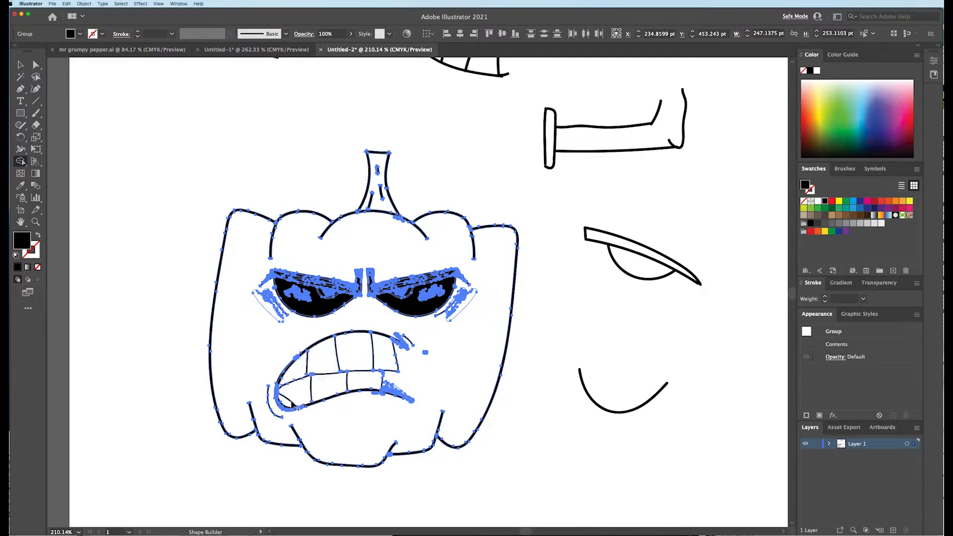
# Fill the mouth corner and the separately enclosed teeth on the mouth's right side with black using Shape Builder, undoing the merged left-teeth fill
pyautogui.click(293, 386)
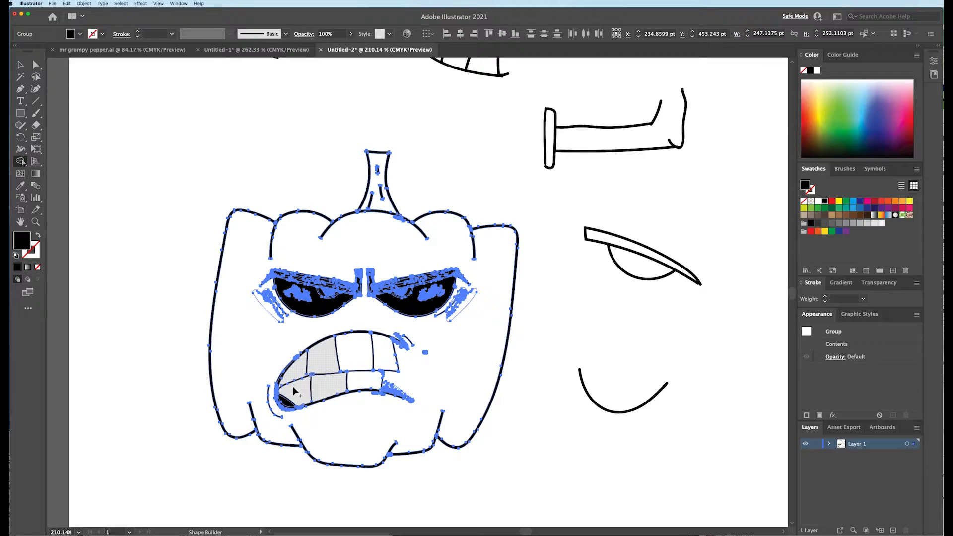
pyautogui.click(293, 385)
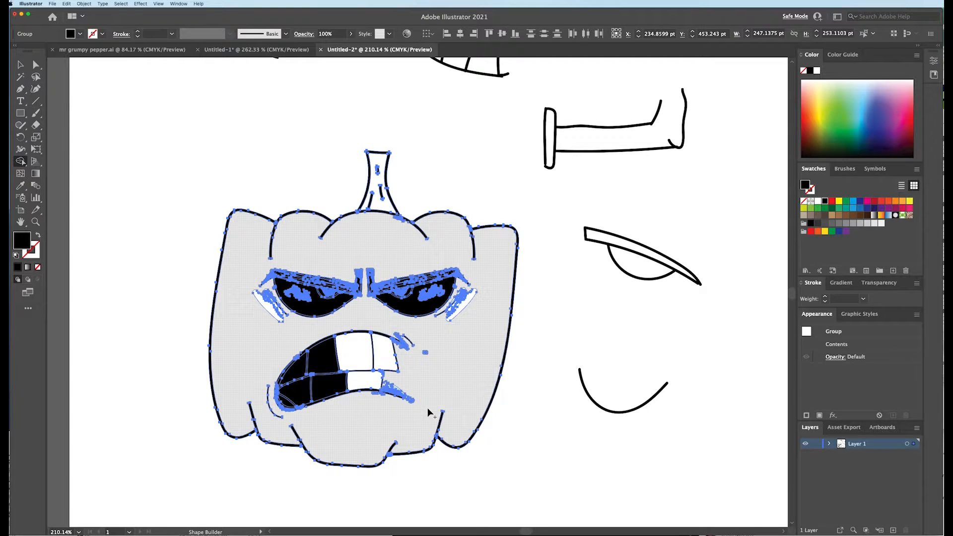
pyautogui.press('super+z')
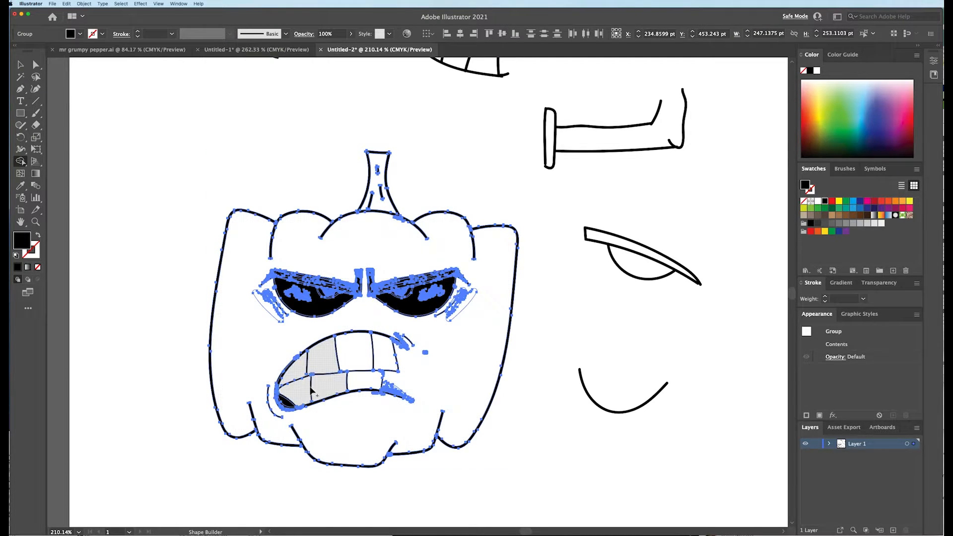
pyautogui.click(358, 355)
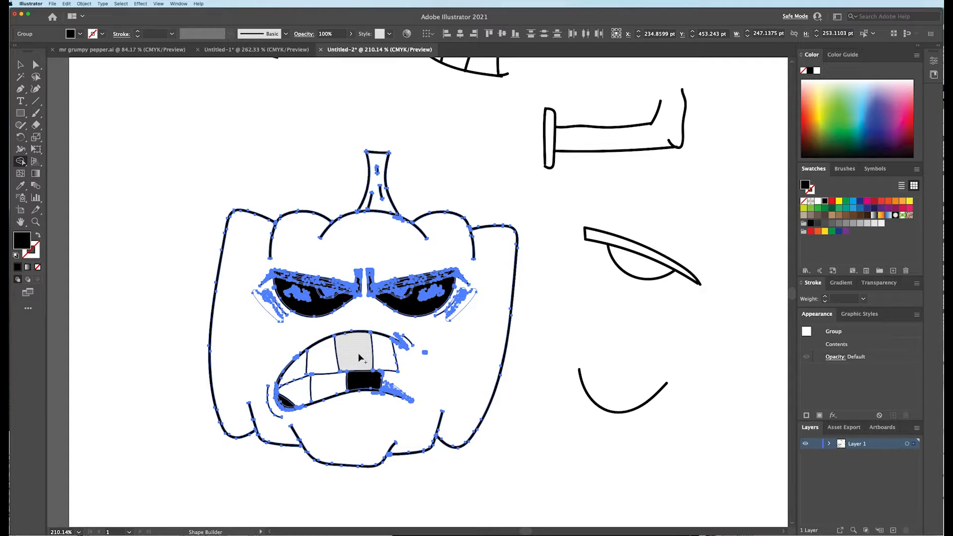
pyautogui.click(359, 356)
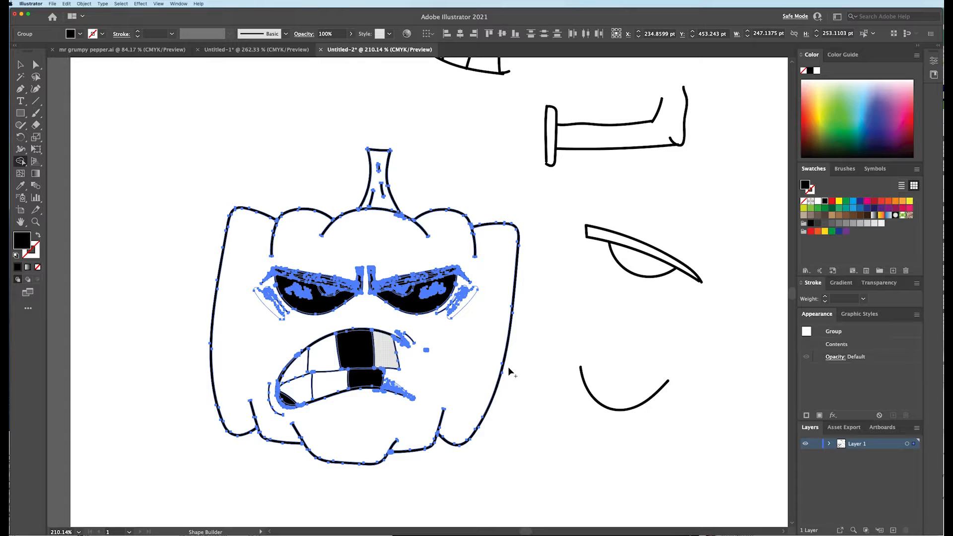
pyautogui.press('v')
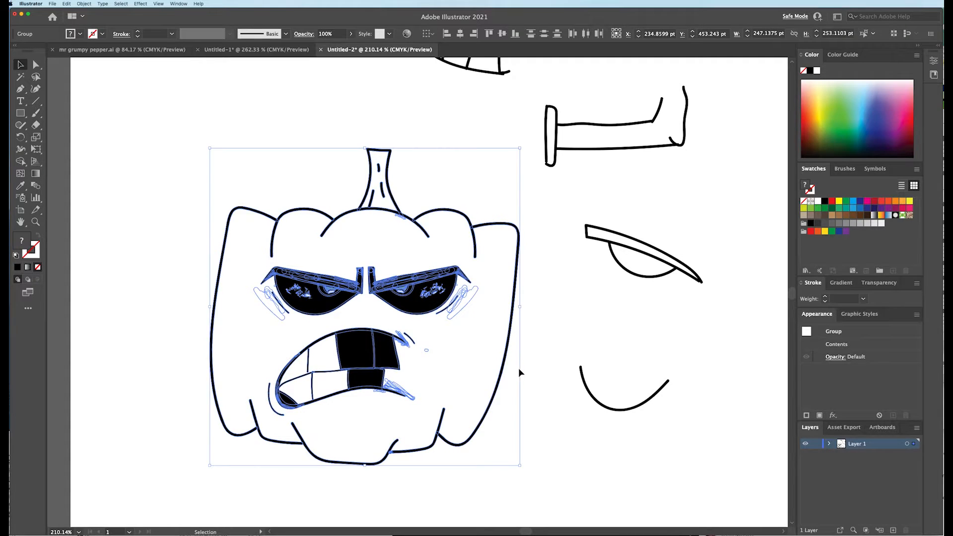
pyautogui.click(189, 384)
# Delete the small stray blob at the junction of the tooth lines inside the mouth
pyautogui.press('z')
pyautogui.moveTo(307, 383); pyautogui.dragTo(487, 380)
pyautogui.moveTo(398, 377); pyautogui.dragTo(445, 373)
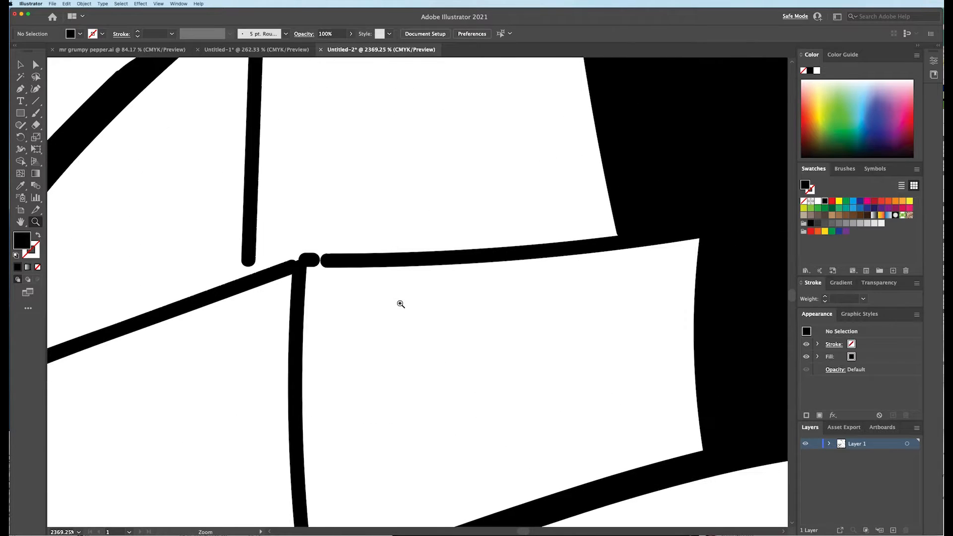
pyautogui.press('a')
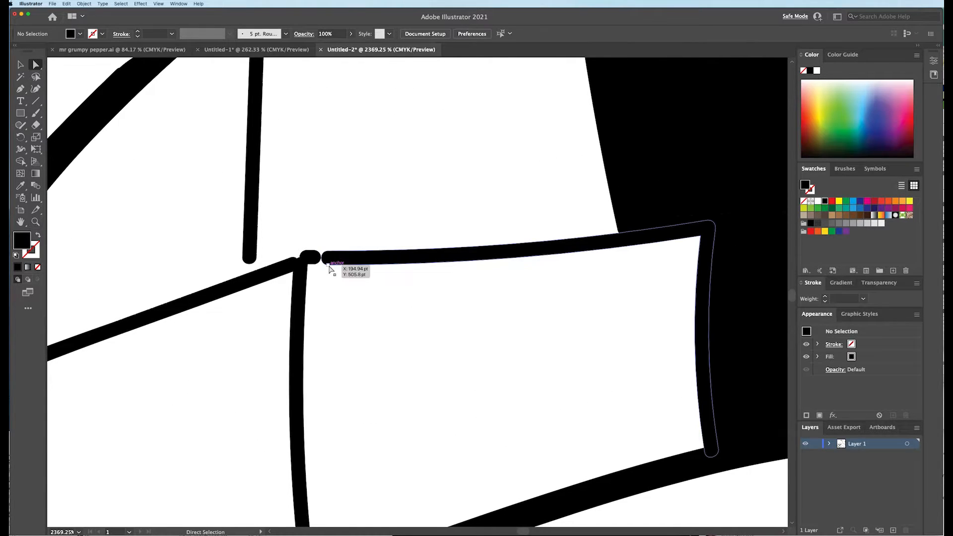
pyautogui.click(313, 262)
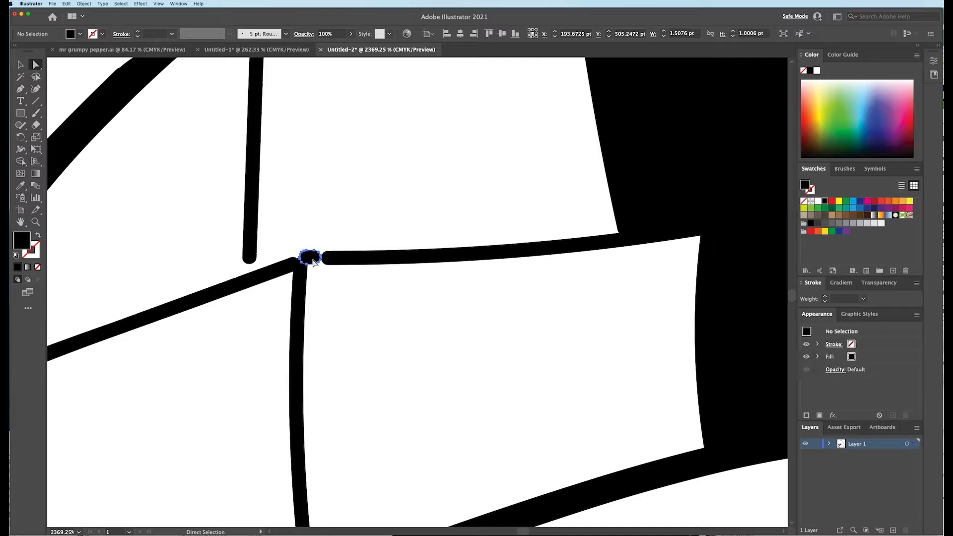
pyautogui.press('Delete')
# Extend the end anchors of the horizontal tooth line to the junction so the gap between the teeth closes
pyautogui.click(325, 261)
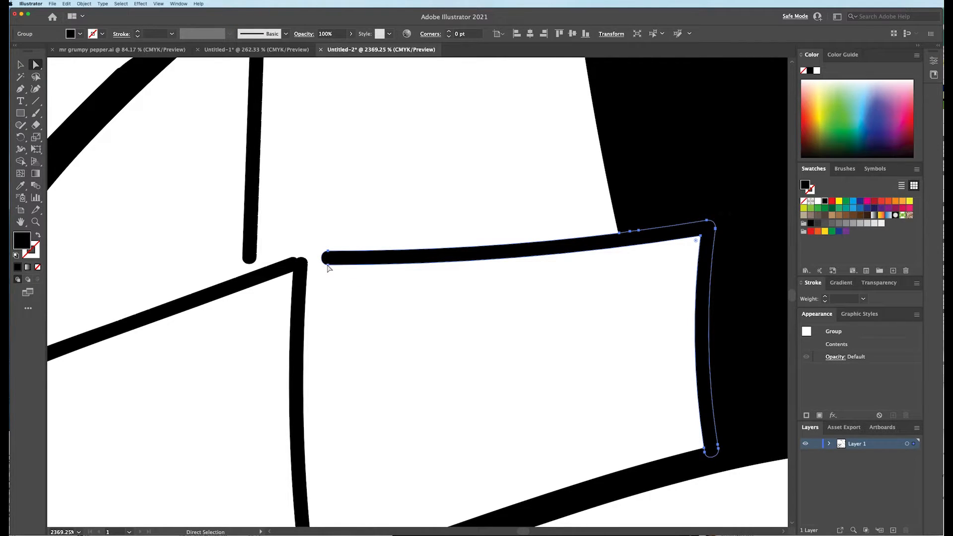
pyautogui.moveTo(328, 268)
pyautogui.mouseDown()
pyautogui.moveTo(306, 273)
pyautogui.moveTo(324, 256)
pyautogui.moveTo(309, 261)
pyautogui.mouseUp()
pyautogui.press('super+z')
pyautogui.click(327, 266)
pyautogui.press('super+z')
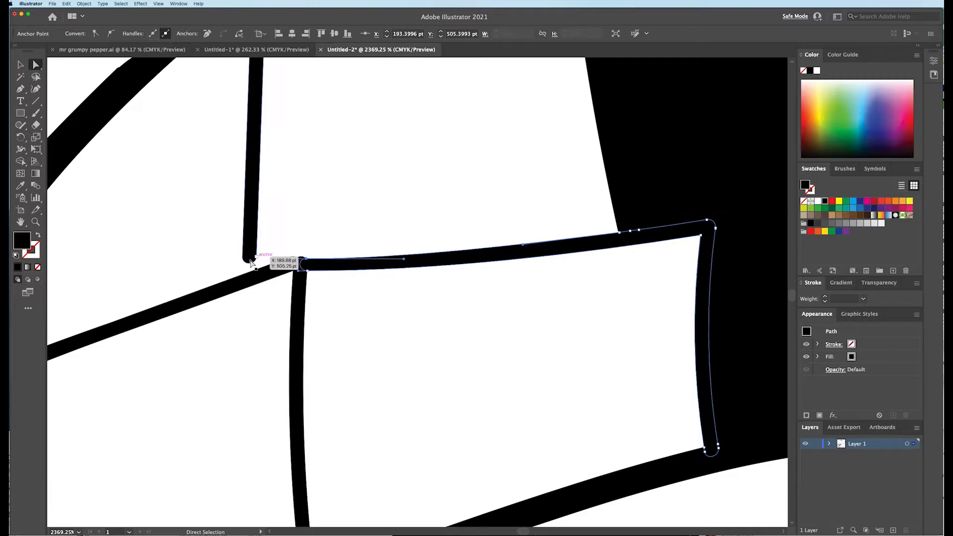
# Stretch the vertical line between the upper left teeth downward to about 20.3 pt tall so it meets the dividing line
pyautogui.click(251, 260)
pyautogui.press('v')
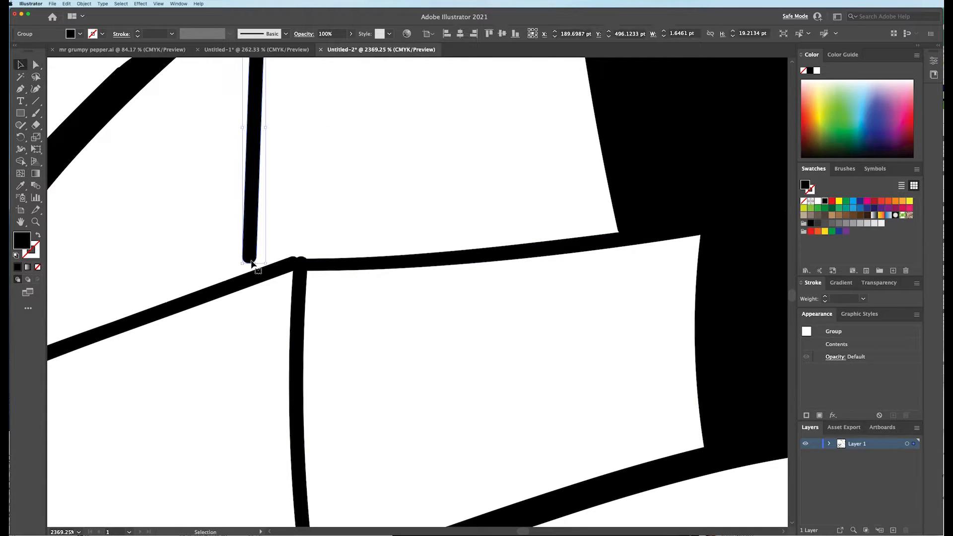
pyautogui.moveTo(252, 261); pyautogui.dragTo(253, 278)
# Select the whole pumpkin and fill the remaining left-side teeth areas with black using the Shape Builder tool, then deselect
pyautogui.press('z')
pyautogui.moveTo(331, 260); pyautogui.dragTo(144, 376)
pyautogui.keyDown('alt'); pyautogui.click(192, 351); pyautogui.keyUp('alt')
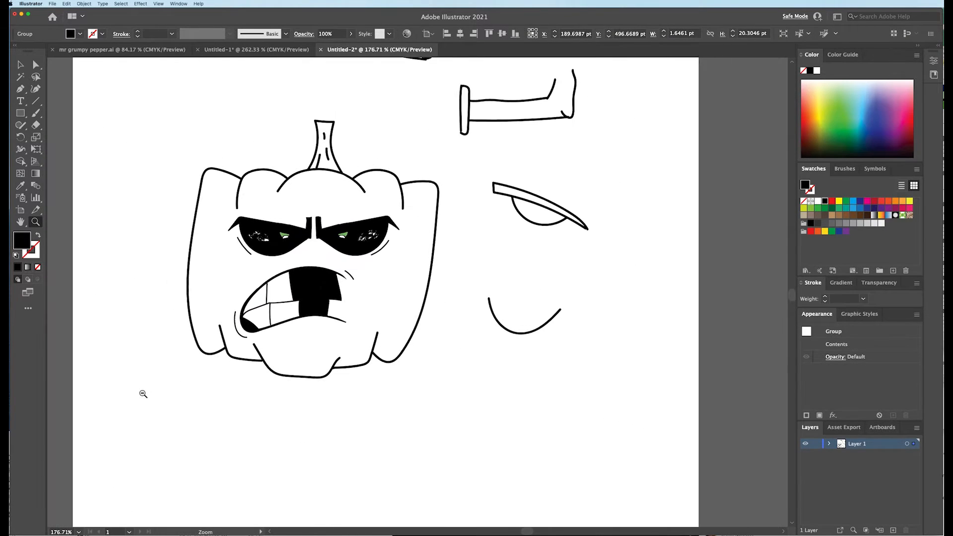
pyautogui.press('v')
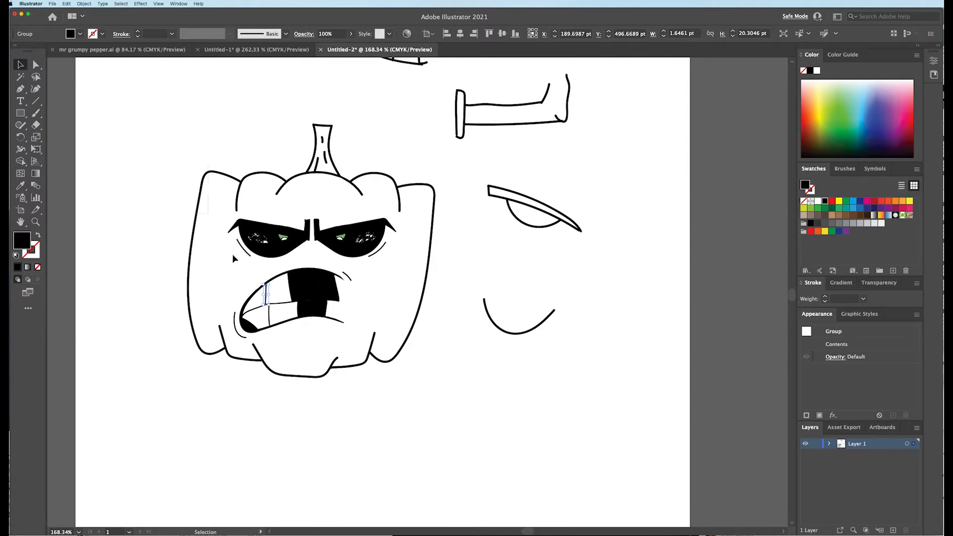
pyautogui.moveTo(426, 365); pyautogui.dragTo(445, 369)
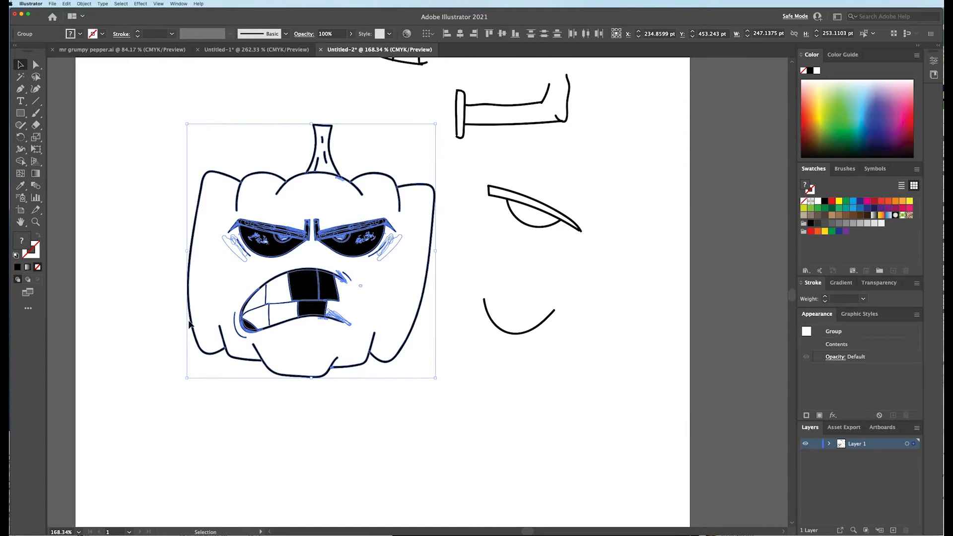
pyautogui.click(21, 161)
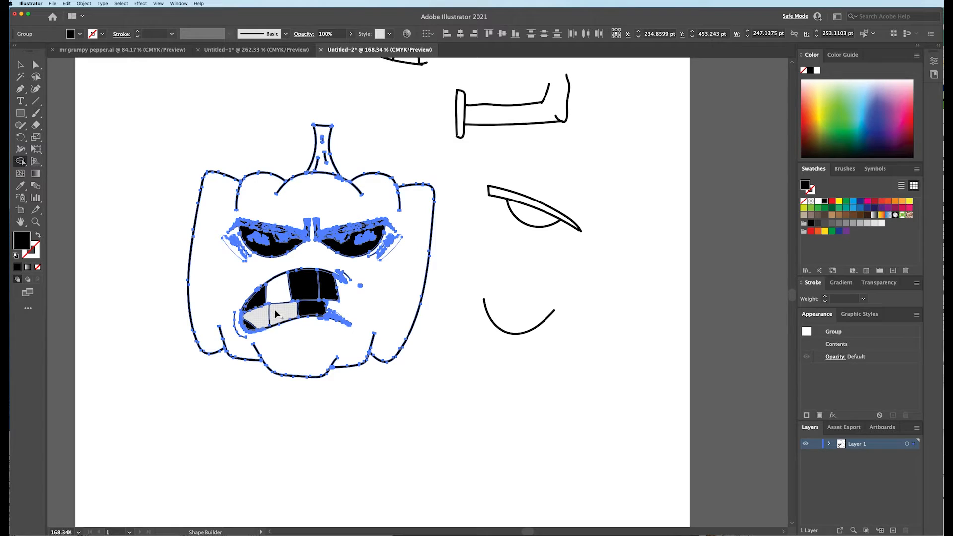
pyautogui.click(276, 313)
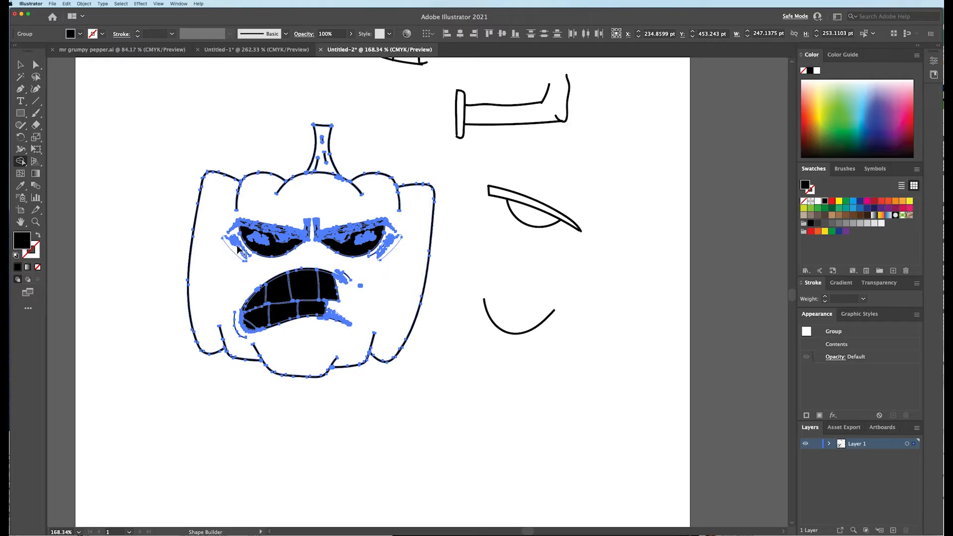
pyautogui.press('v')
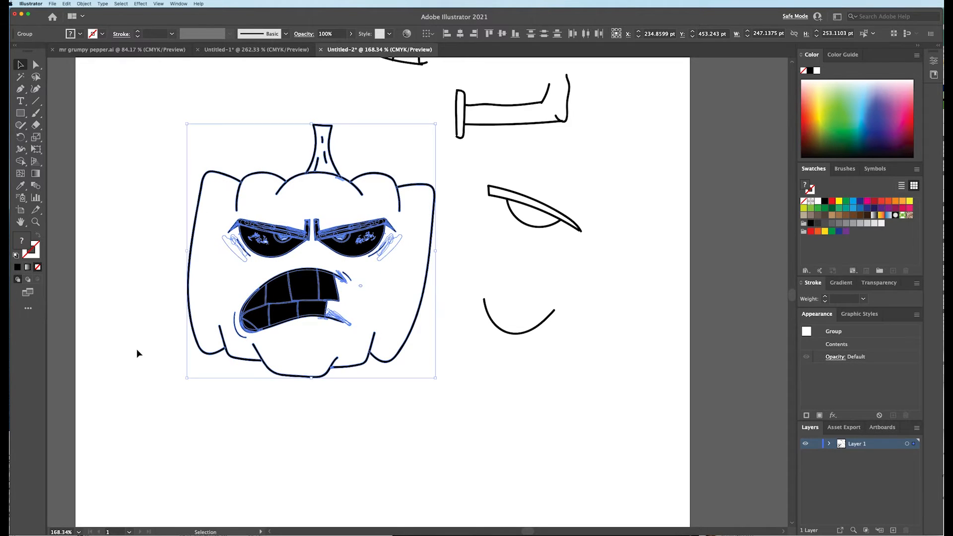
pyautogui.click(158, 312)
# Ungroup the merged pumpkin face artwork so its filled shapes can be selected individually, then clear the selection
pyautogui.click(274, 299)
pyautogui.press('a')
pyautogui.press('v')
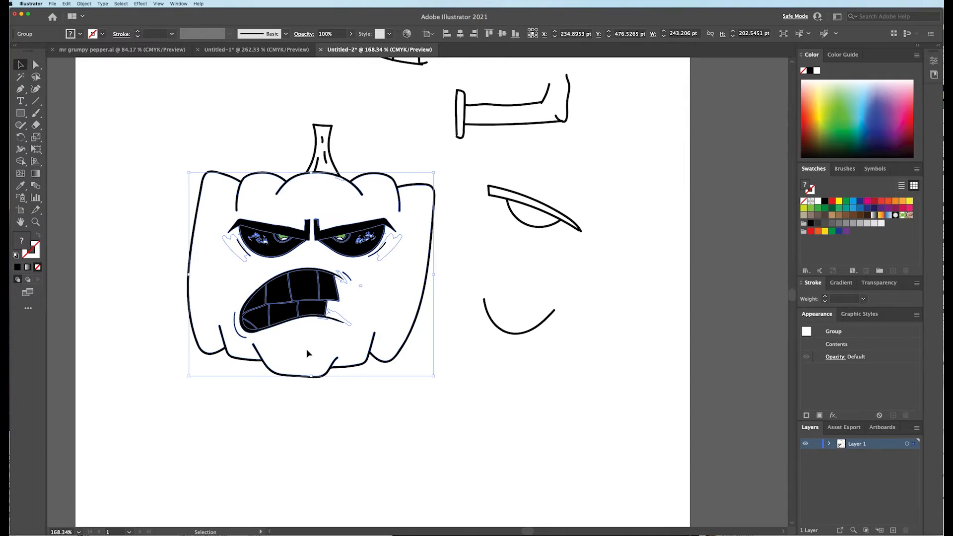
pyautogui.click(295, 305)
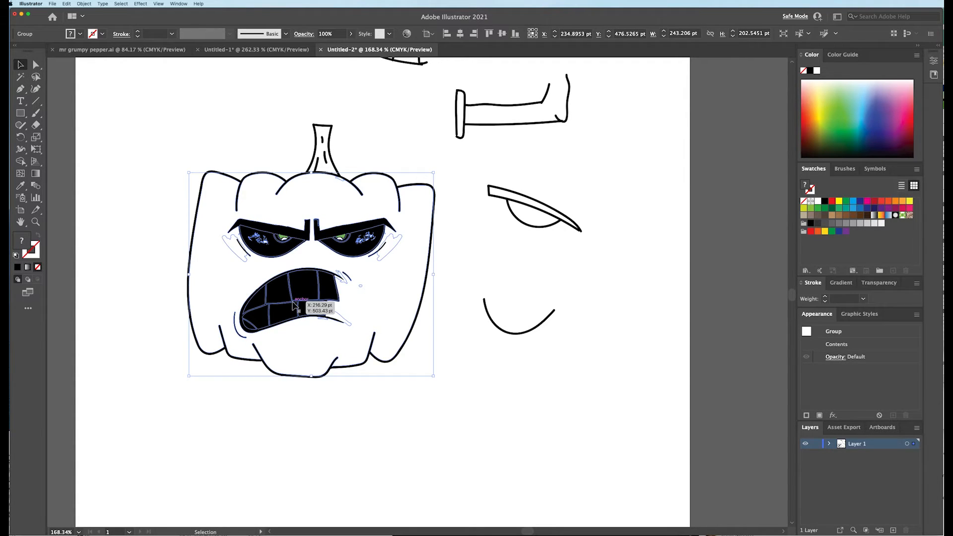
pyautogui.rightClick(293, 304)
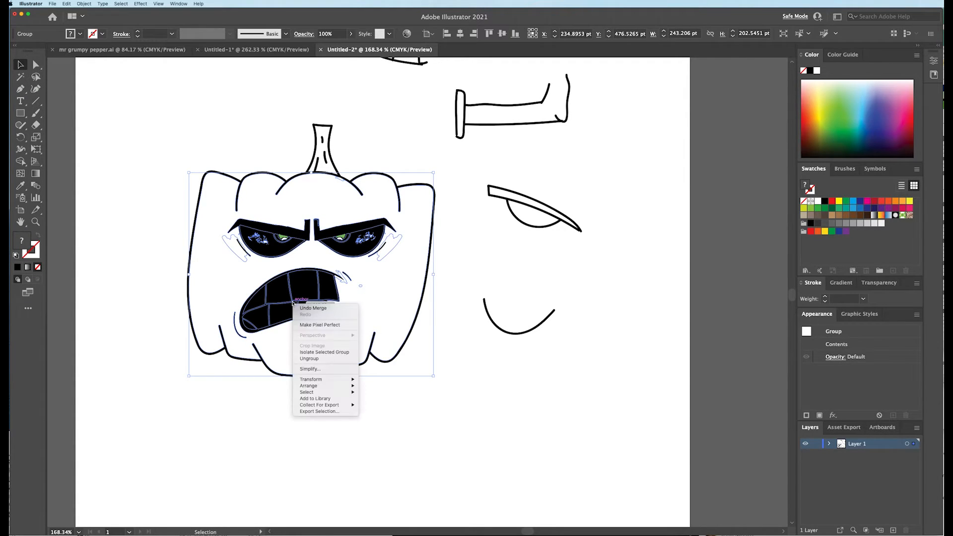
pyautogui.click(311, 360)
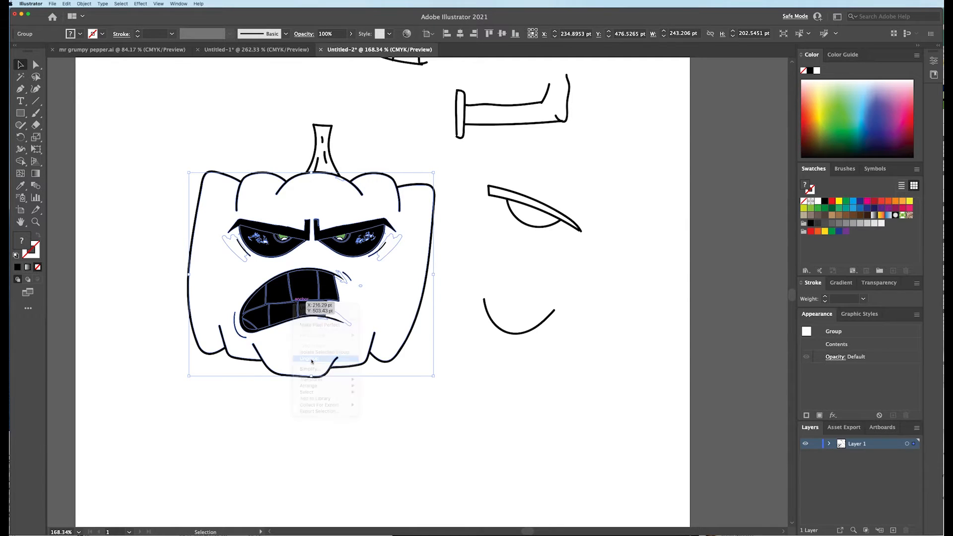
pyautogui.click(326, 408)
# Fill all the upper and lower teeth, including the small one in the mouth's left corner, with the White swatch
pyautogui.click(285, 307)
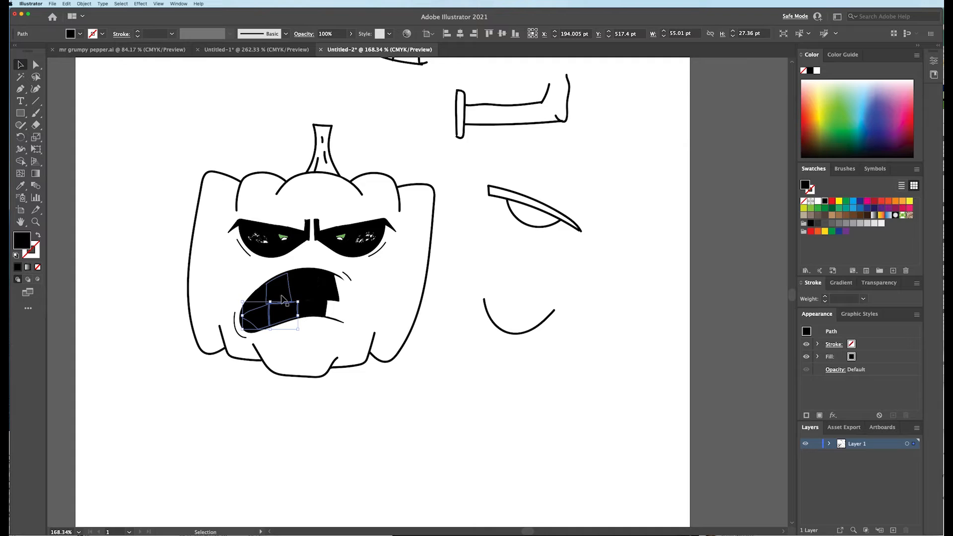
pyautogui.rightClick(280, 297)
pyautogui.click(267, 301)
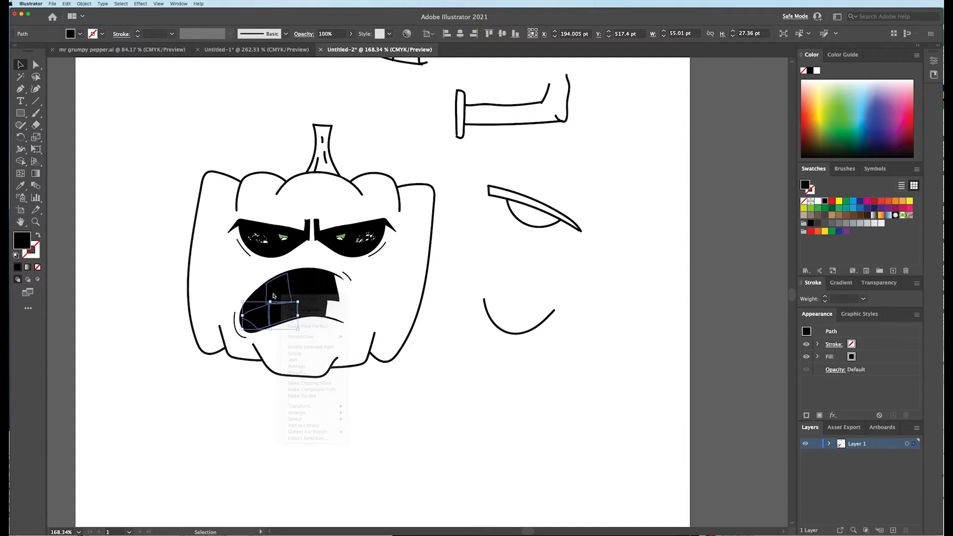
pyautogui.keyDown('shift'); pyautogui.click(294, 292); pyautogui.keyUp('shift')
pyautogui.keyDown('shift'); pyautogui.click(301, 288); pyautogui.keyUp('shift')
pyautogui.keyDown('shift'); pyautogui.click(323, 285); pyautogui.keyUp('shift')
pyautogui.keyDown('shift'); pyautogui.click(310, 308); pyautogui.keyUp('shift')
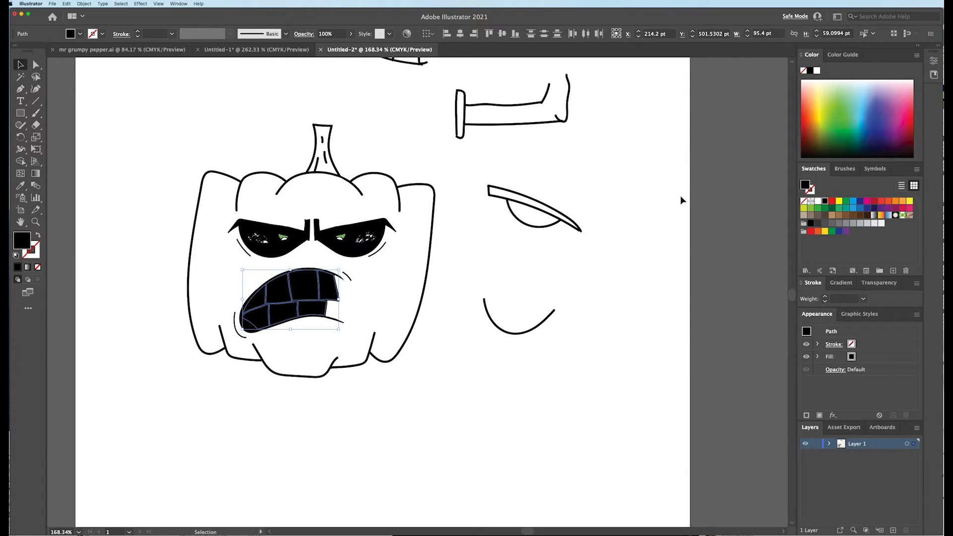
pyautogui.click(817, 201)
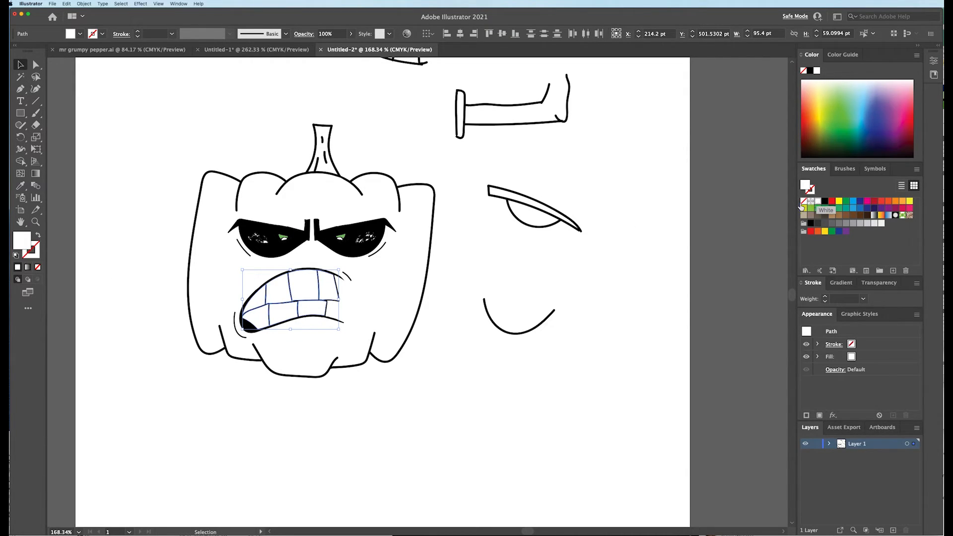
pyautogui.click(246, 326)
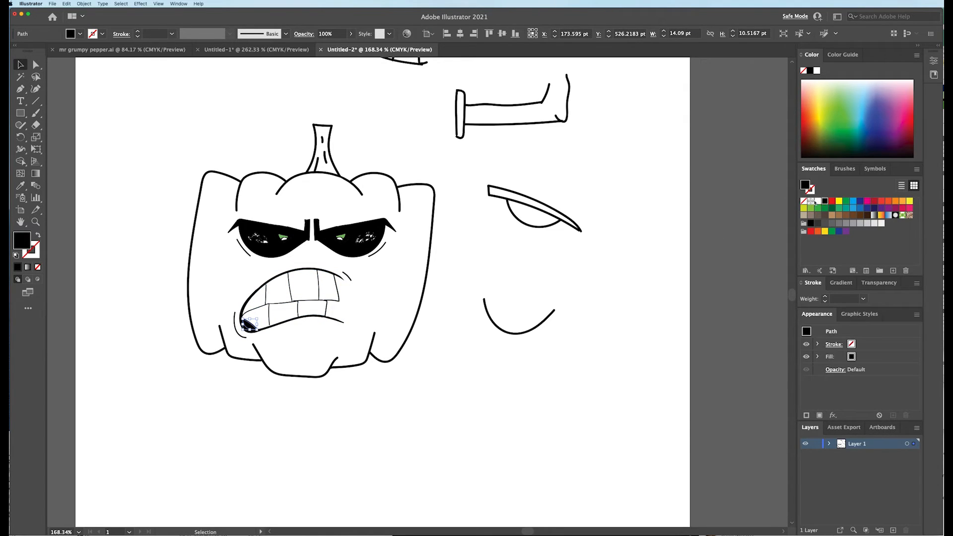
pyautogui.click(818, 202)
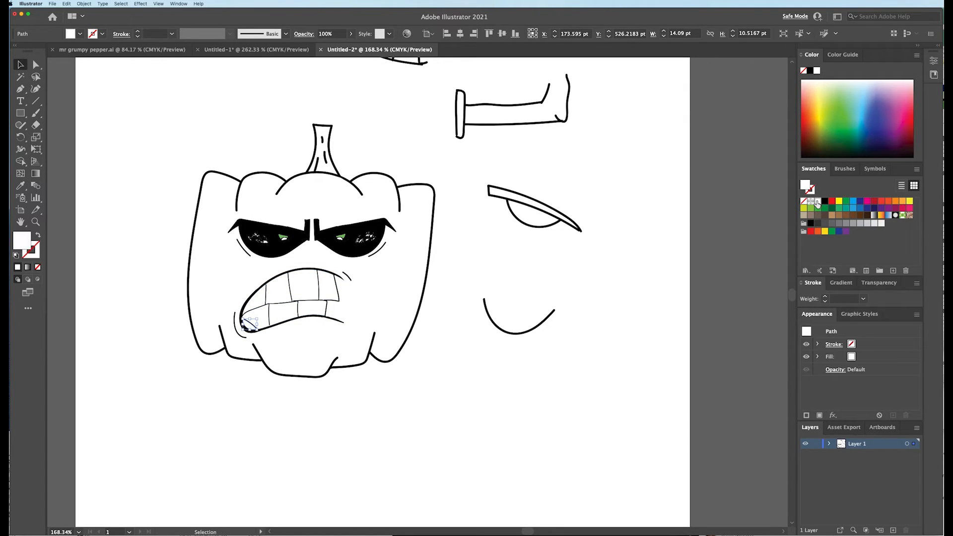
# Fill the compound path of both eyeballs with the White swatch and deselect it
pyautogui.click(364, 255)
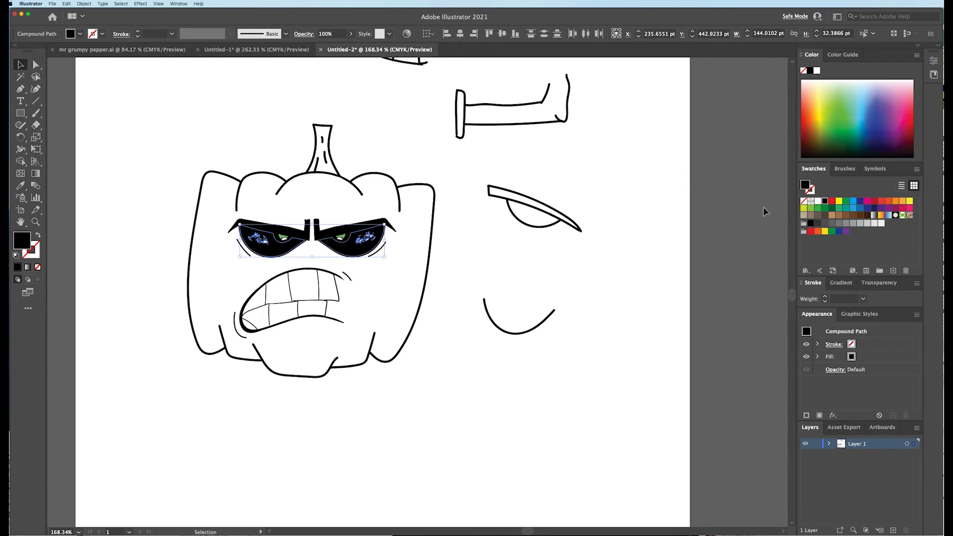
pyautogui.click(818, 202)
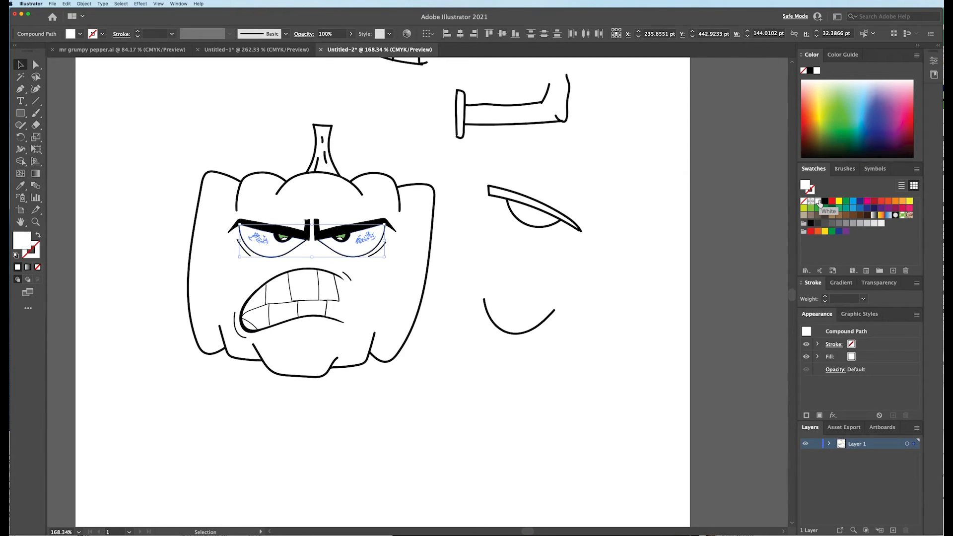
pyautogui.click(550, 253)
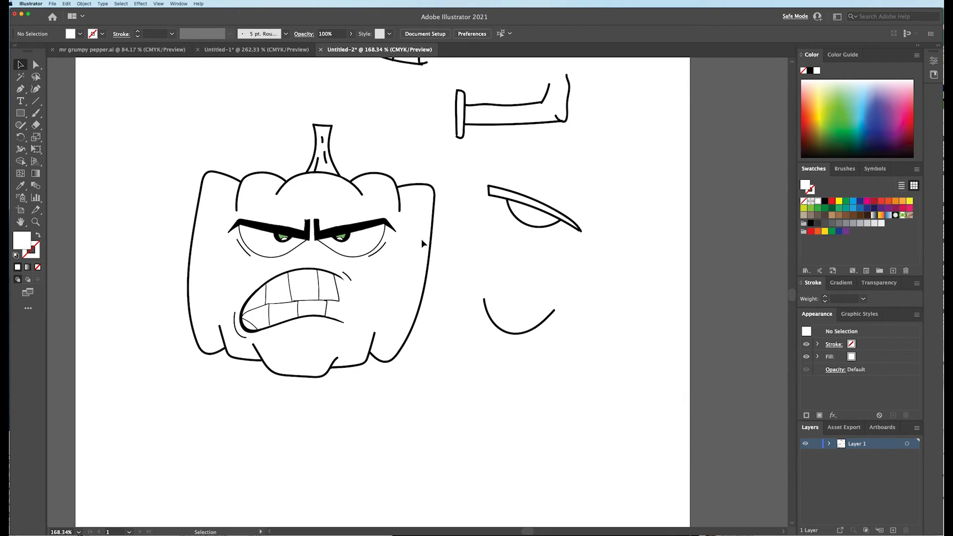
# Fill the pumpkin's body compound path with a reddish-orange swatch and deselect it
pyautogui.click(433, 214)
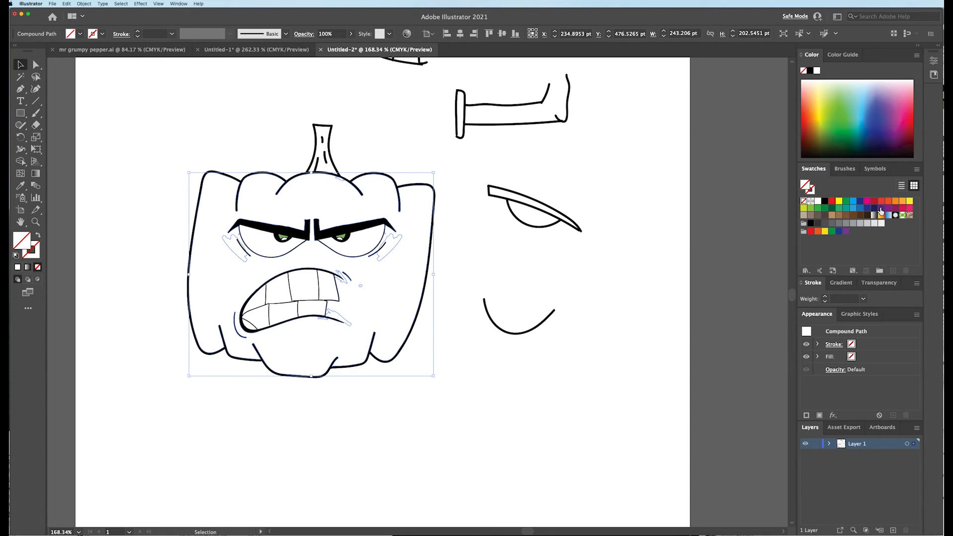
pyautogui.click(888, 202)
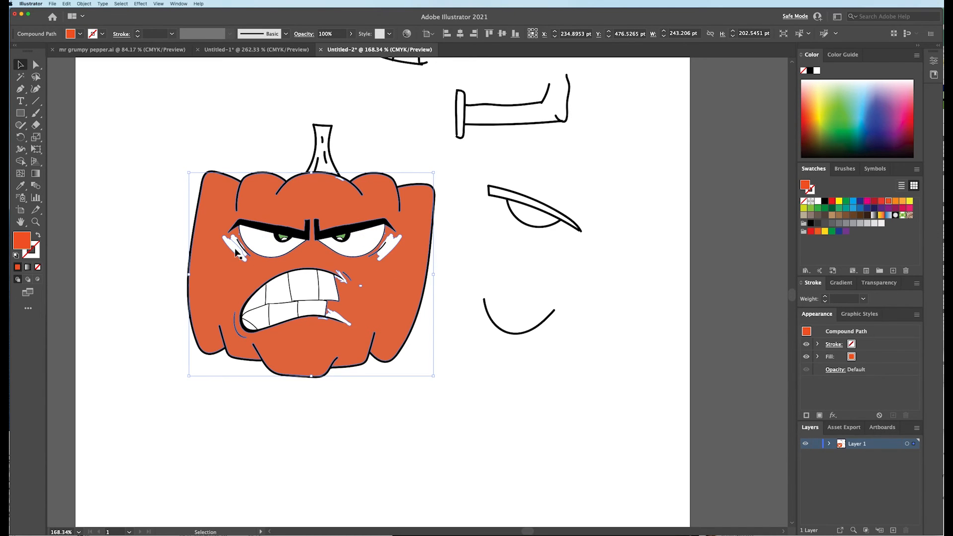
pyautogui.click(566, 289)
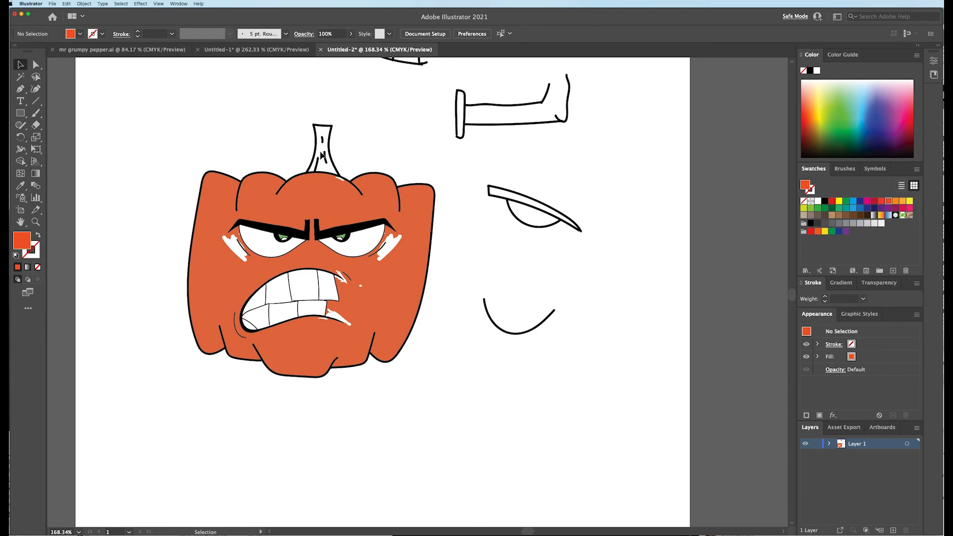
# Fill the pumpkin's stem group with a dark green swatch and deselect it
pyautogui.click(321, 151)
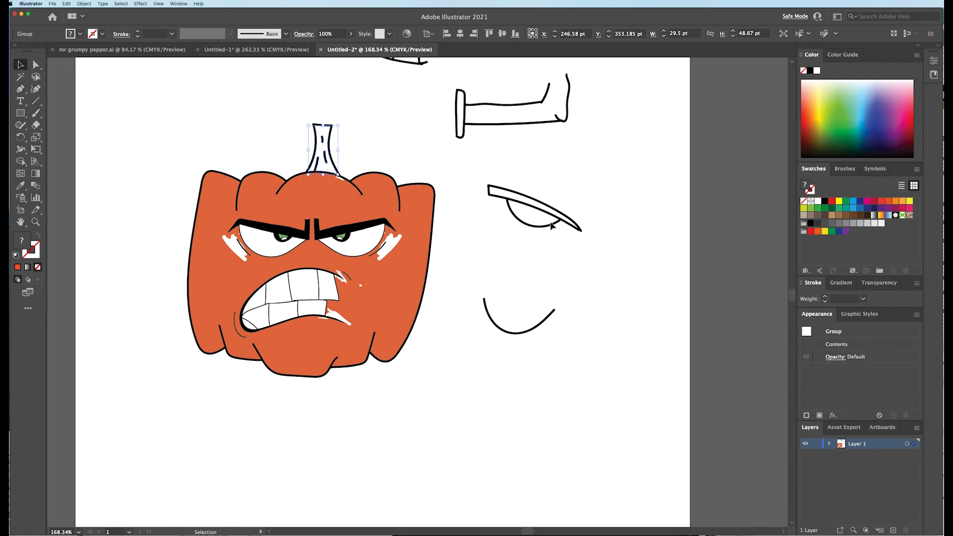
pyautogui.click(825, 209)
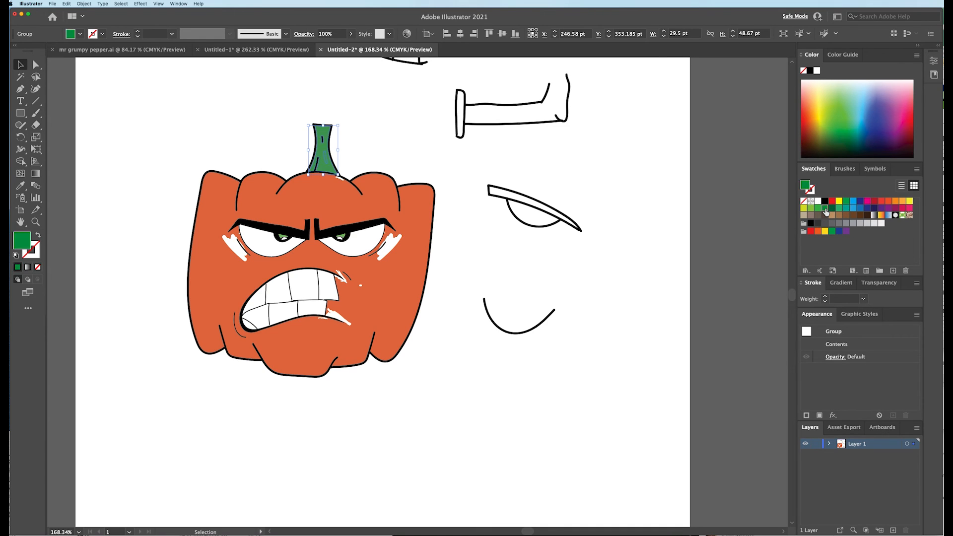
pyautogui.click(831, 211)
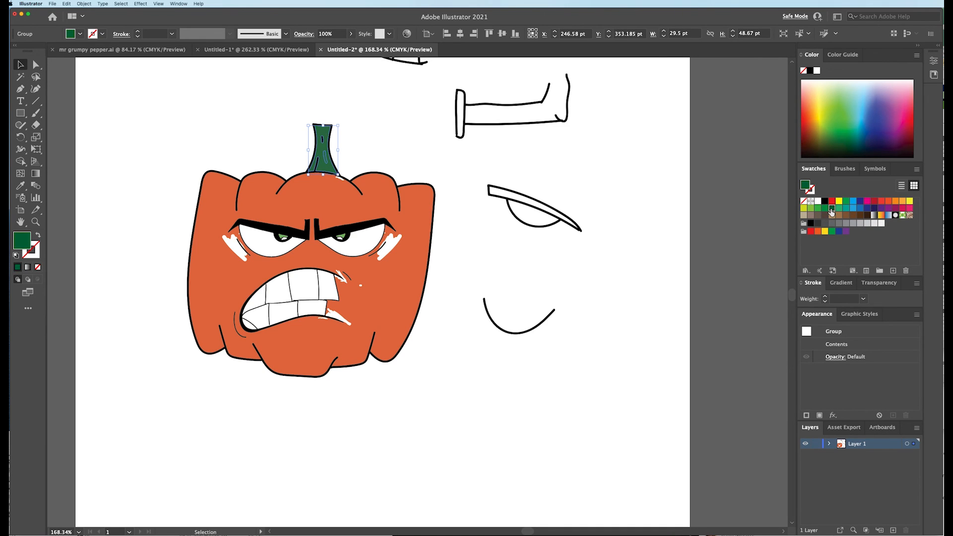
pyautogui.click(630, 254)
pyautogui.scroll(-1, 626, 253)
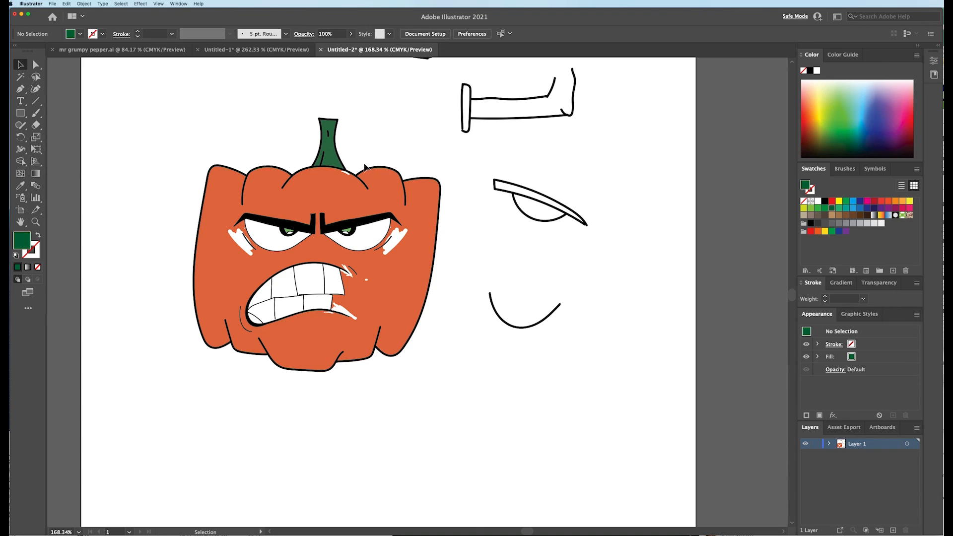
pyautogui.click(344, 159)
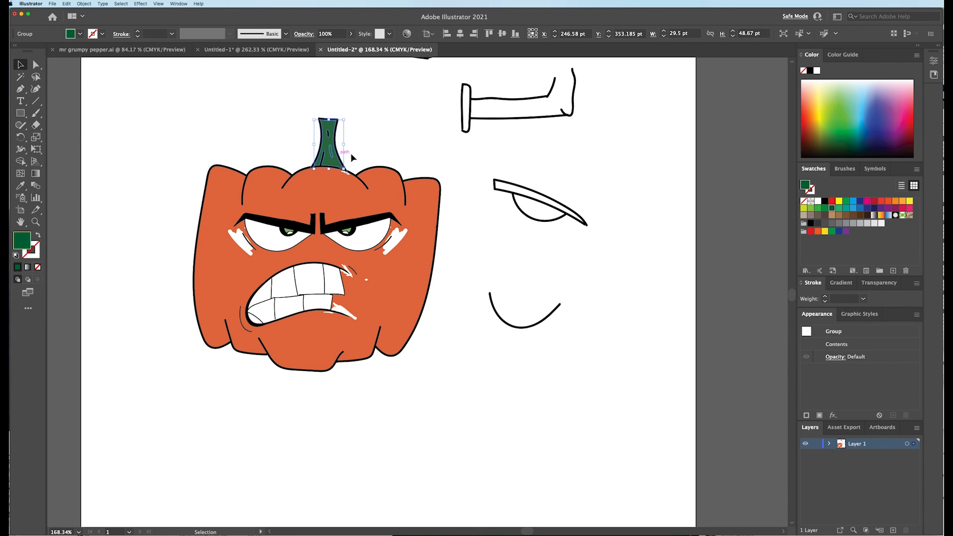
pyautogui.click(381, 154)
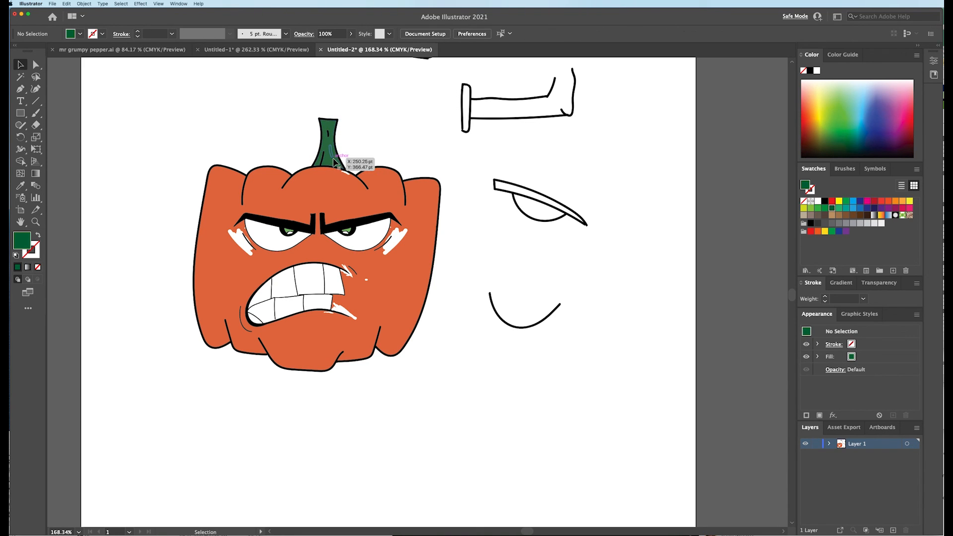